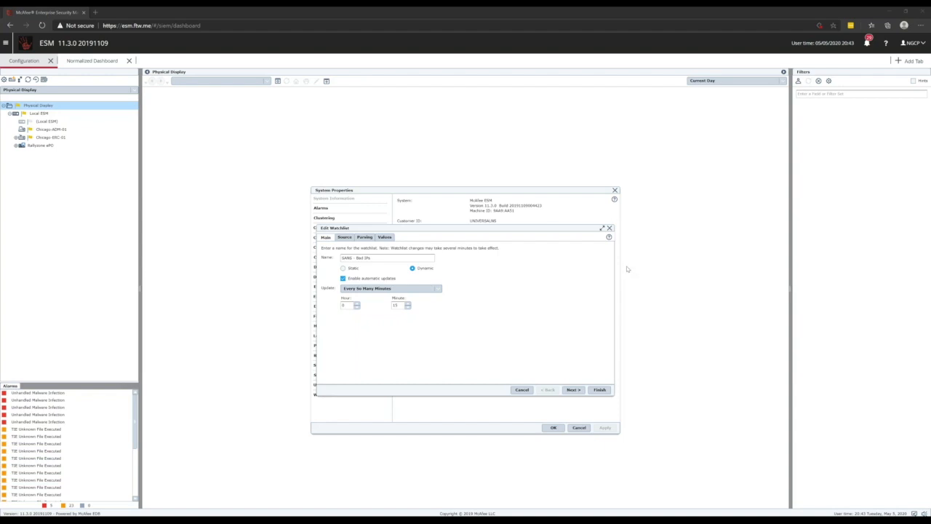
Step: Examine the dynamic watchlist's source, parsing and values settings, including the matching group options
{"action": "left_click", "coordinate": [345, 237]}
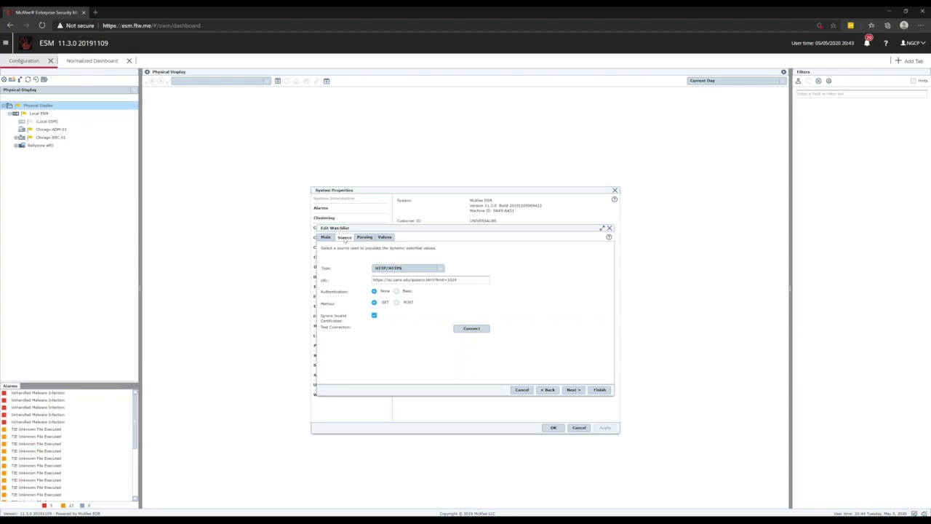
{"action": "left_click", "coordinate": [364, 237]}
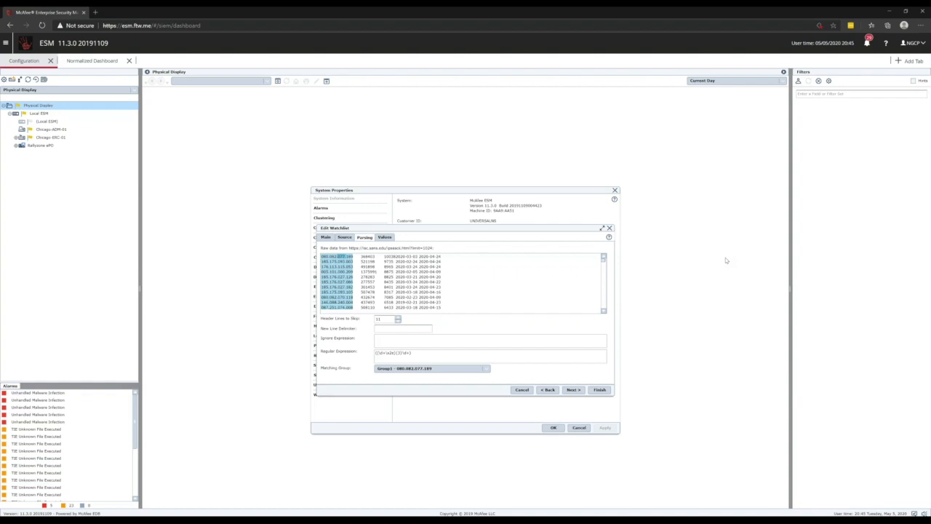
{"action": "left_click", "coordinate": [489, 369]}
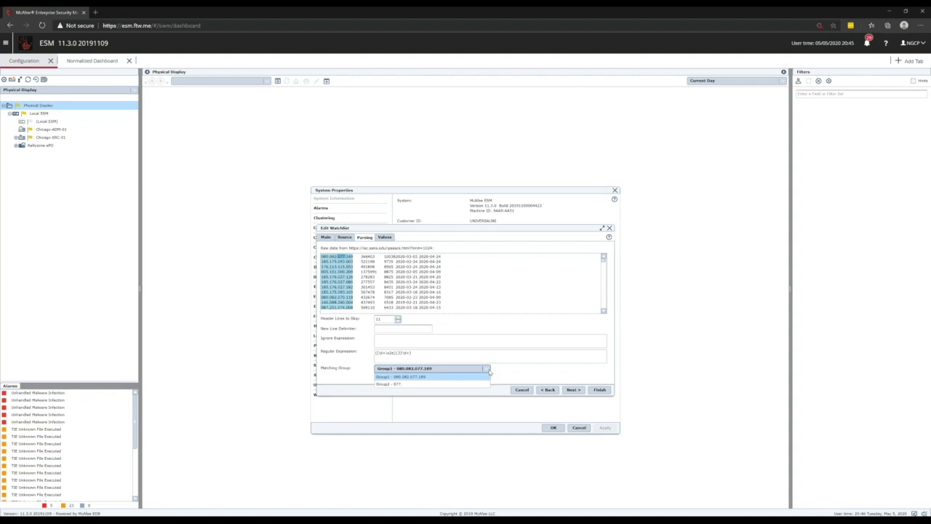
{"action": "left_click", "coordinate": [385, 237]}
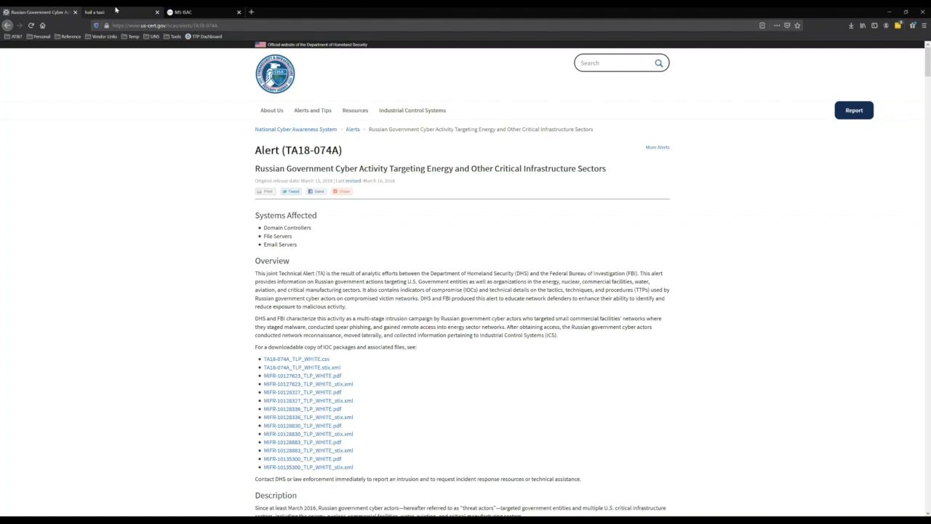
Step: Review the Hail a TAXII and MS-ISAC threat intelligence pages in the browser tabs
{"action": "left_click", "coordinate": [138, 13]}
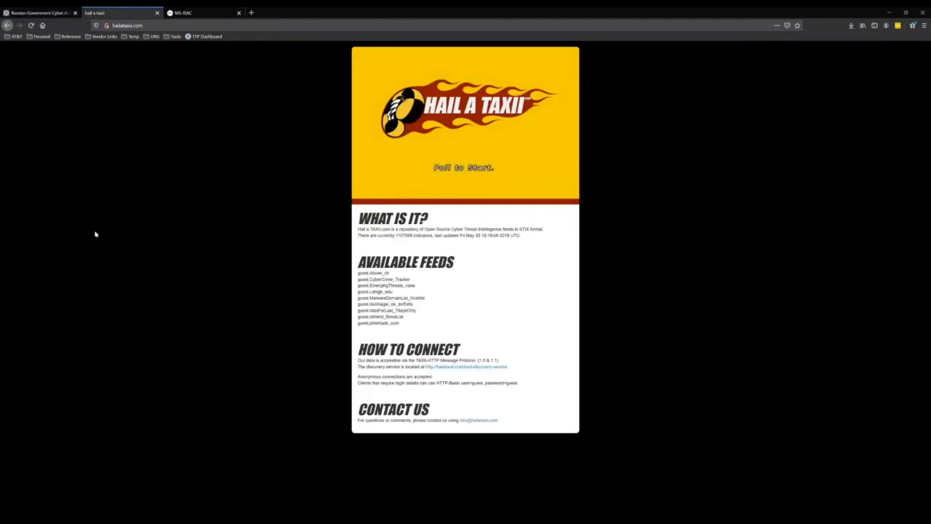
{"action": "left_click", "coordinate": [210, 16]}
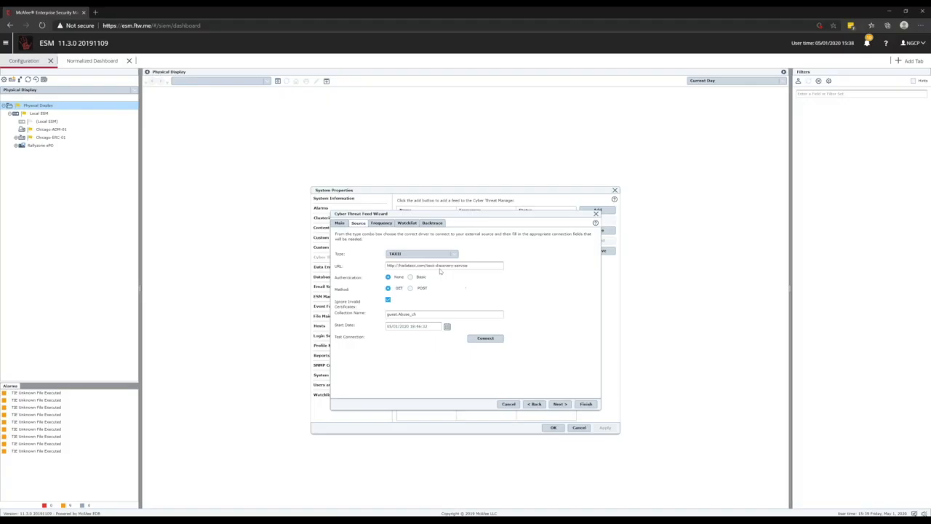
Step: Check the TAXII feed's URL and collection name in the threat feed wizard and advance to its frequency settings
{"action": "triple_click", "coordinate": [429, 265]}
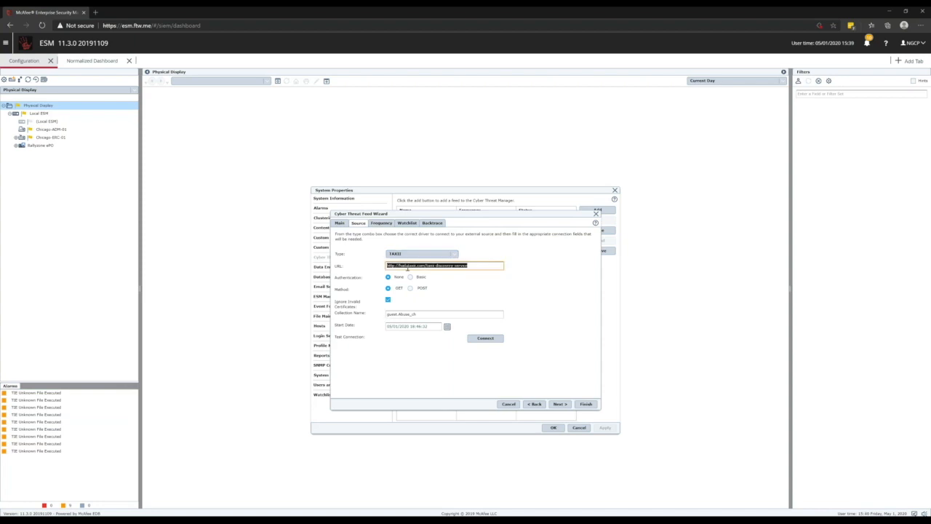
{"action": "left_click", "coordinate": [445, 266]}
{"action": "left_click", "coordinate": [385, 313]}
{"action": "triple_click", "coordinate": [385, 313]}
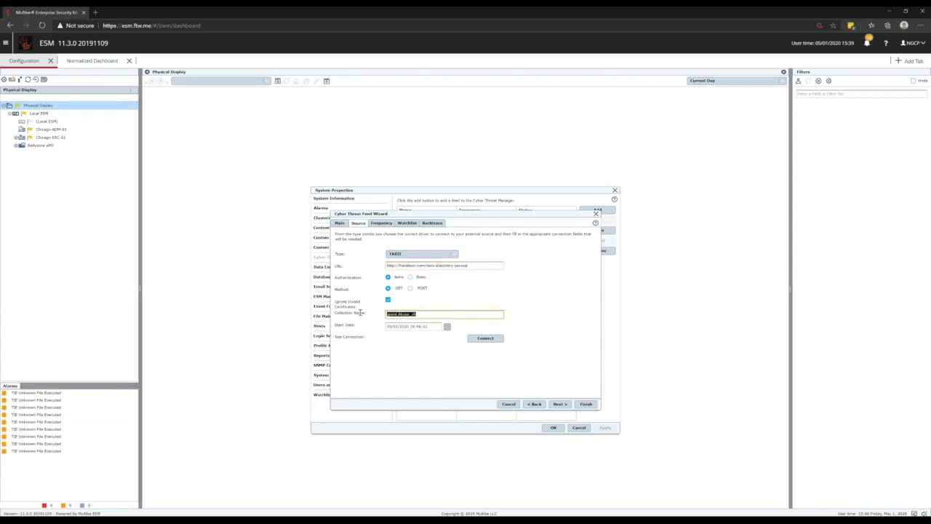
{"action": "left_click", "coordinate": [439, 315]}
{"action": "left_click", "coordinate": [560, 403]}
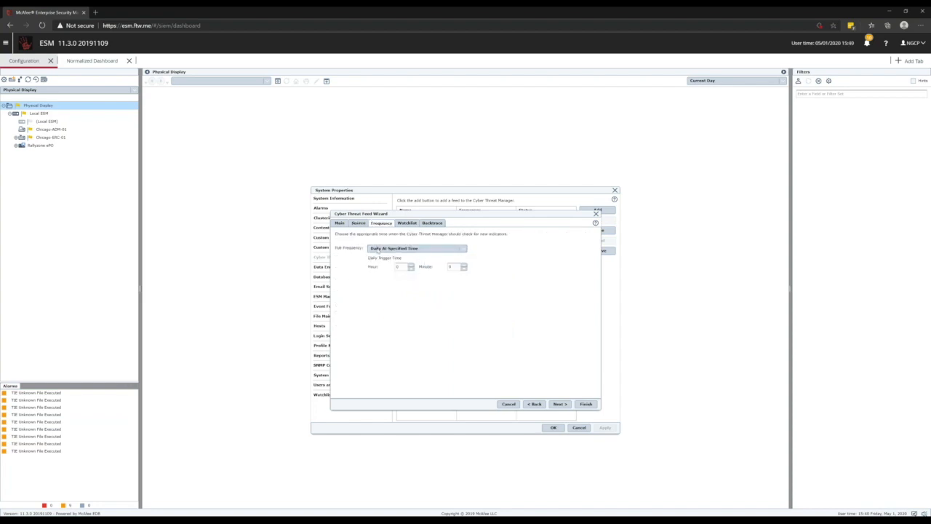
Step: On the feed's watchlist mapping, change the second indicator type from Domain Name to File Name
{"action": "left_click", "coordinate": [404, 224]}
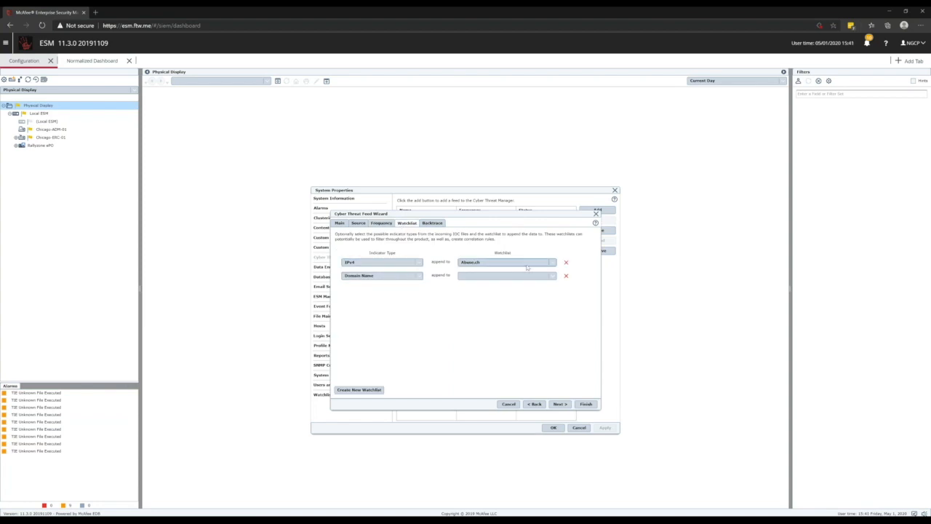
{"action": "left_click", "coordinate": [393, 276]}
{"action": "scroll", "coordinate": [400, 313], "scroll_direction": "down", "scroll_amount": 5}
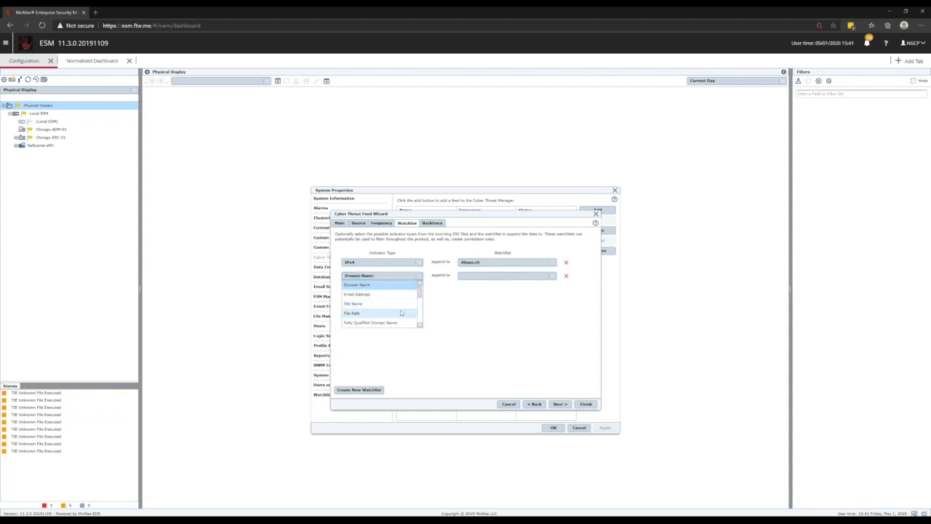
{"action": "scroll", "coordinate": [400, 312], "scroll_direction": "up", "scroll_amount": 5}
{"action": "left_click", "coordinate": [381, 305]}
{"action": "left_click", "coordinate": [513, 277]}
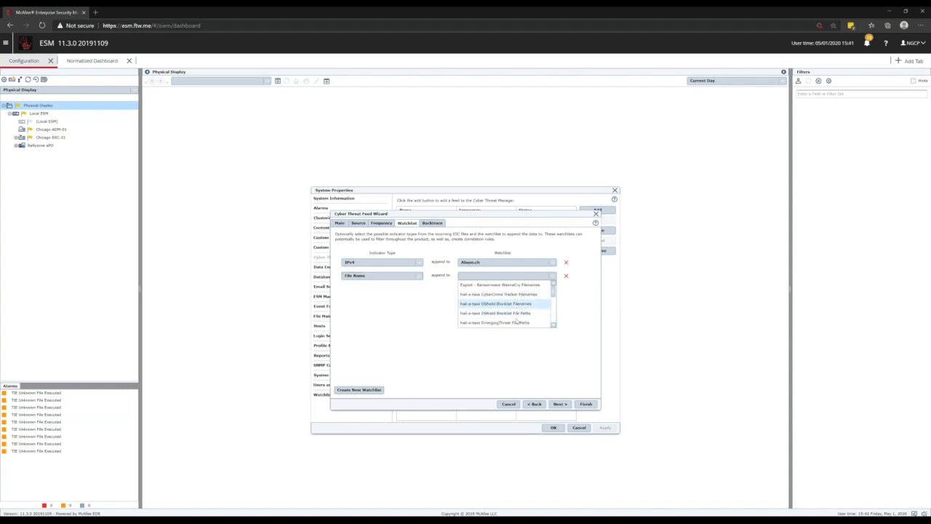
{"action": "left_click", "coordinate": [355, 312]}
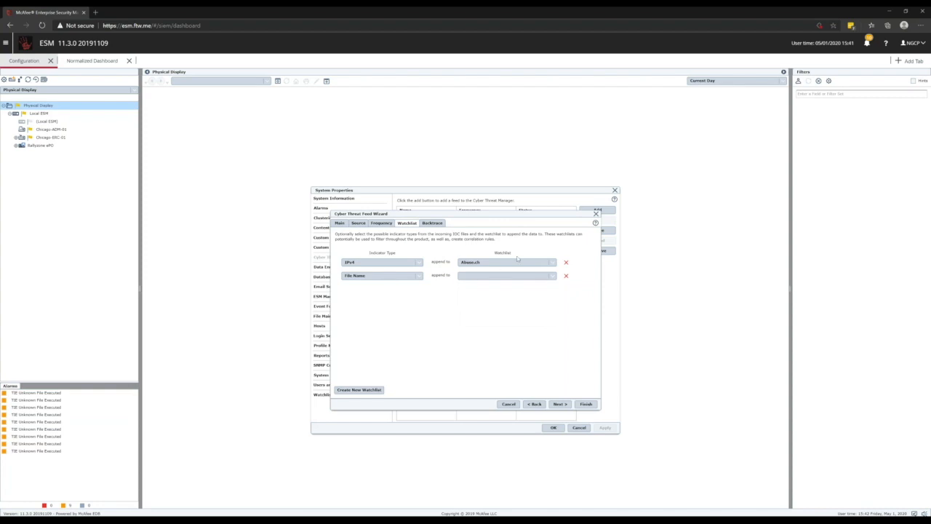
Step: Advance to the backtrace page and review its time frame and assignee options
{"action": "left_click", "coordinate": [560, 404]}
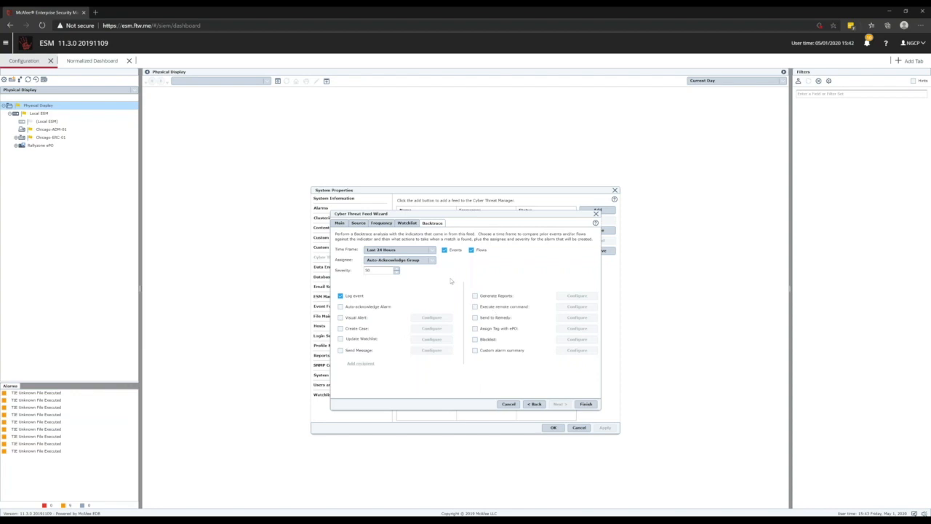
{"action": "left_click", "coordinate": [402, 251]}
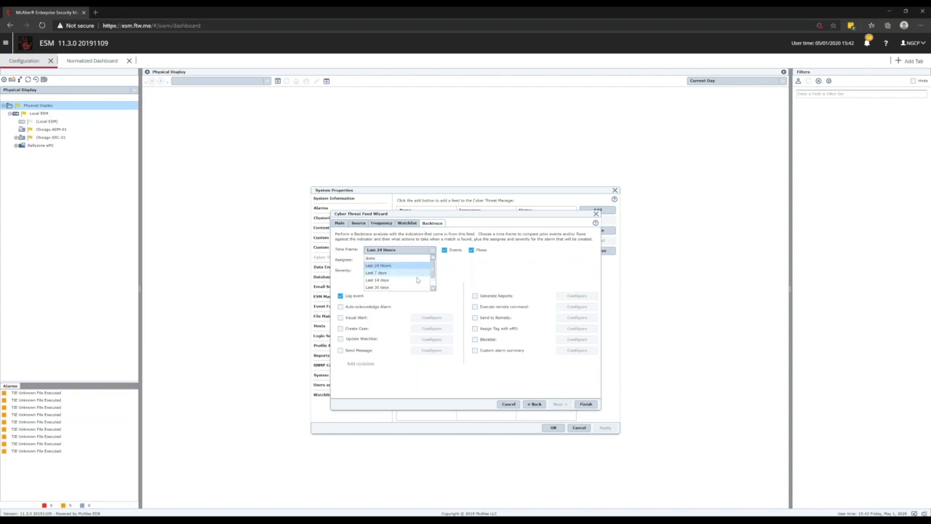
{"action": "scroll", "coordinate": [396, 284], "scroll_direction": "down", "scroll_amount": 2}
{"action": "left_click", "coordinate": [508, 270]}
{"action": "left_click", "coordinate": [419, 259]}
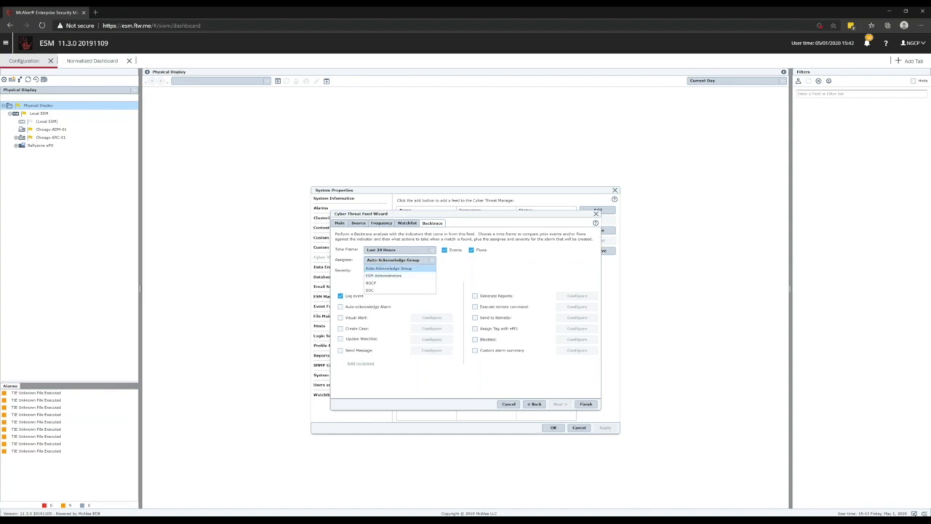
{"action": "left_click", "coordinate": [466, 257]}
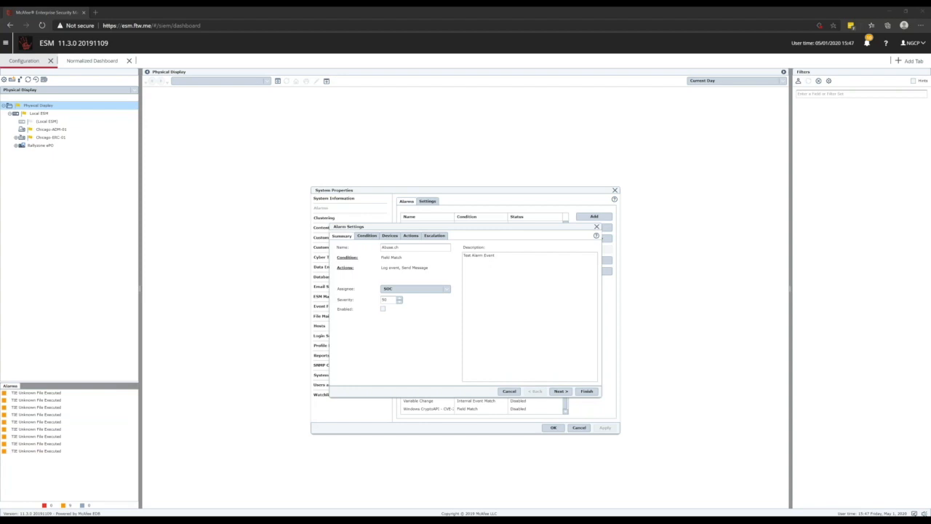
Step: Examine an existing alarm's summary, condition, actions and escalation settings
{"action": "left_click", "coordinate": [411, 249]}
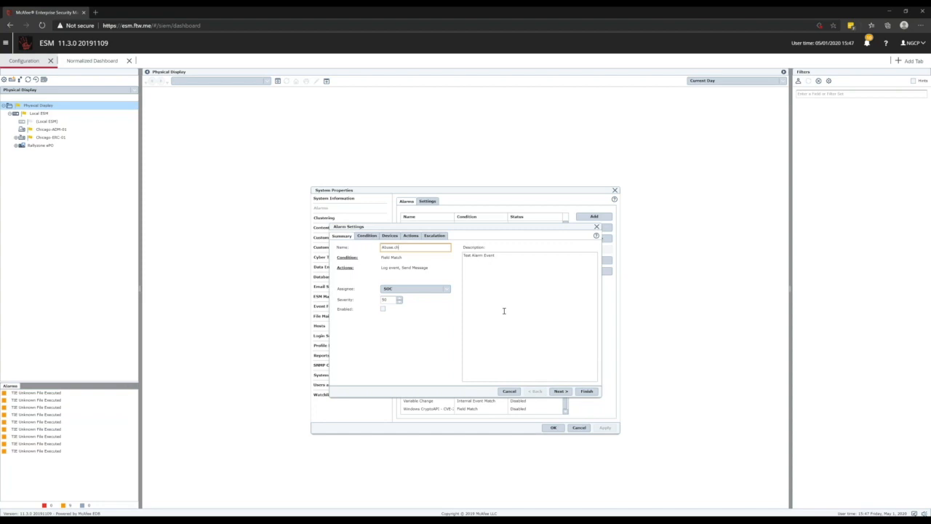
{"action": "left_click", "coordinate": [366, 235]}
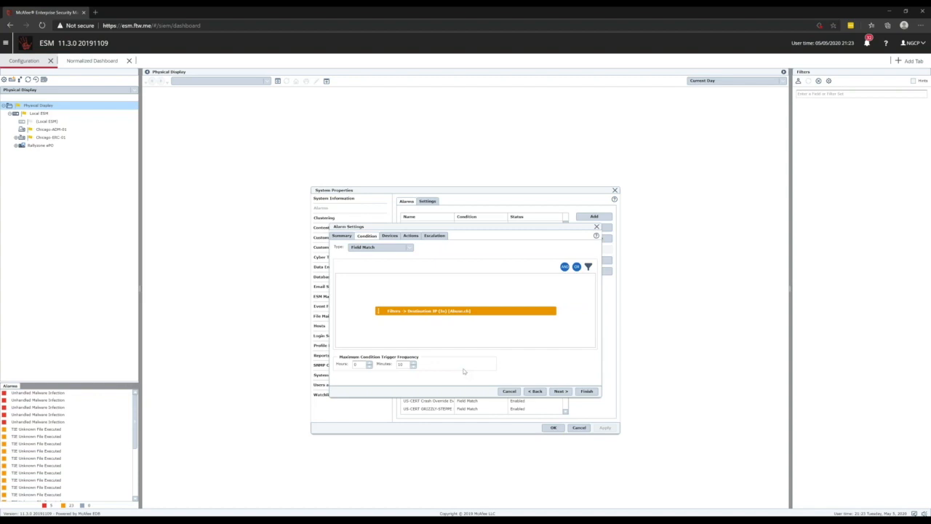
{"action": "left_click", "coordinate": [561, 391]}
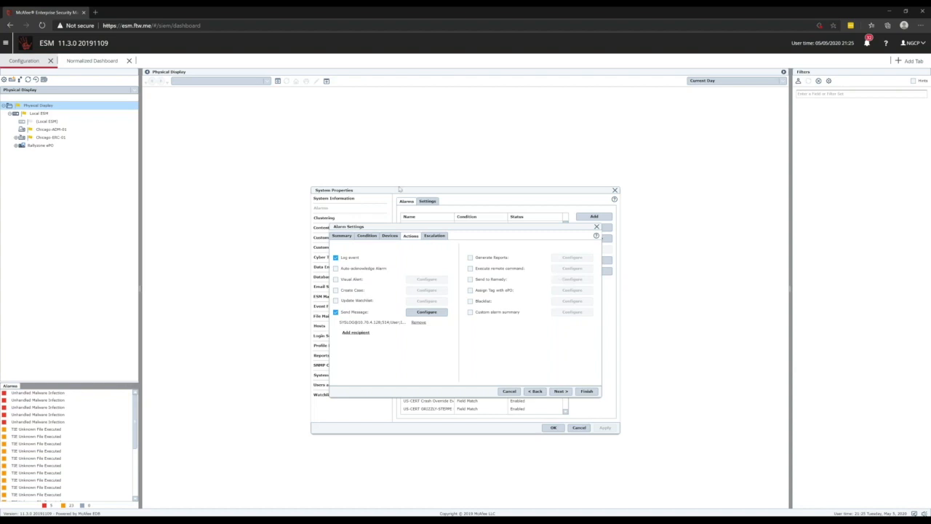
{"action": "left_click", "coordinate": [437, 236]}
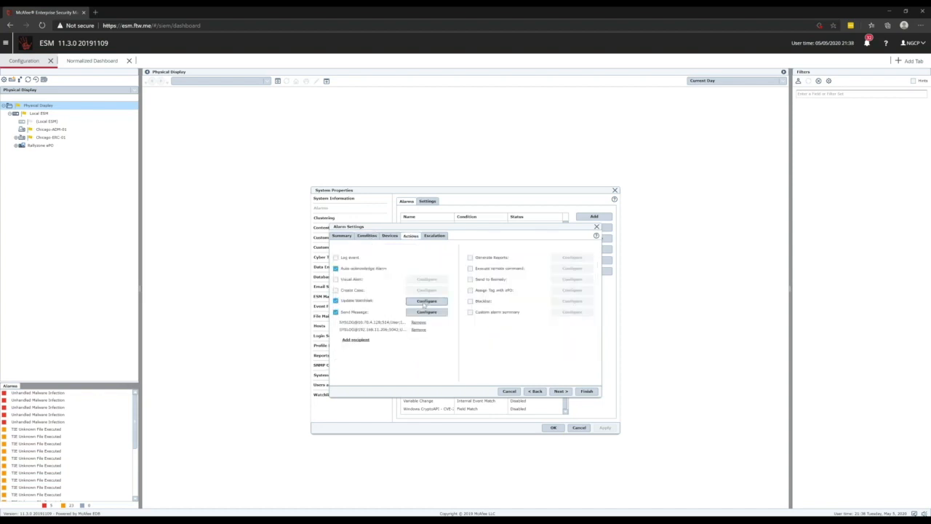
{"action": "left_click", "coordinate": [426, 303]}
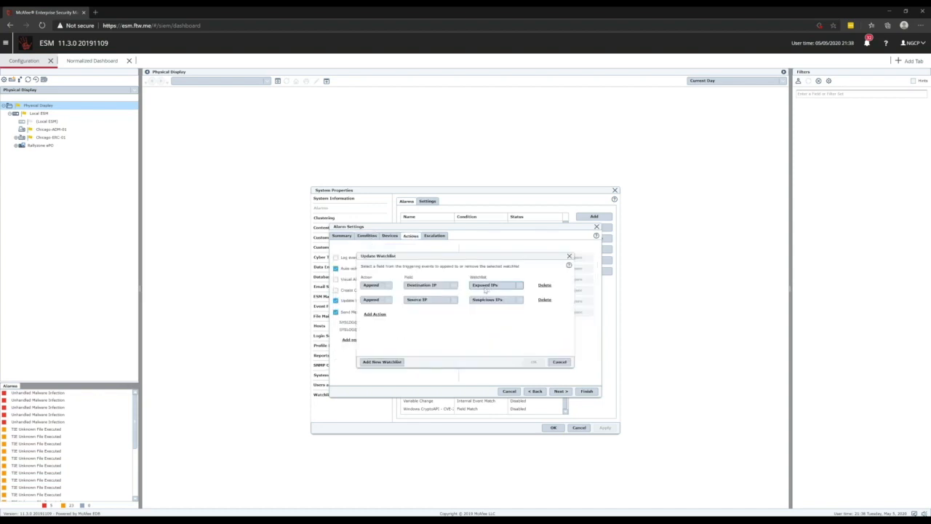